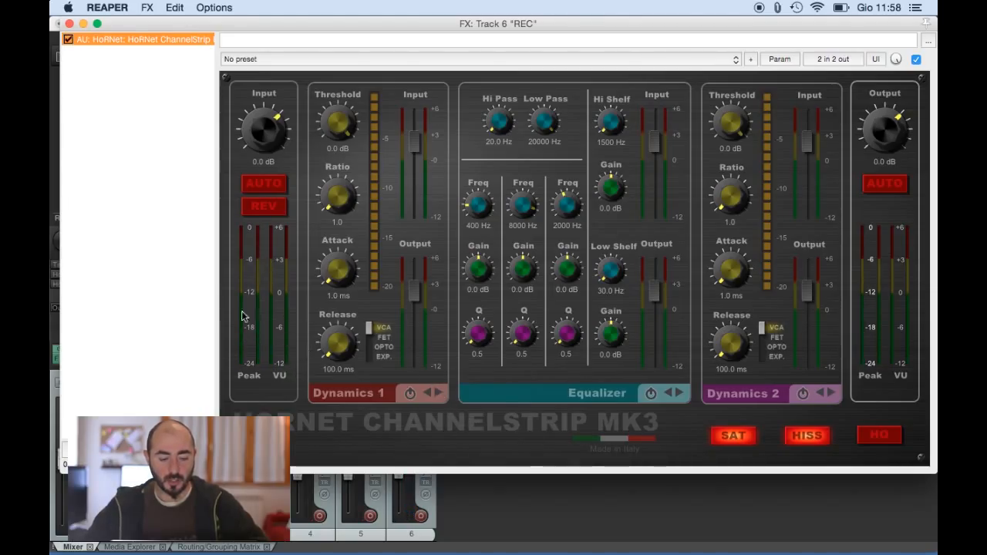
Auto-adjust the input and output gains during playback to about -0.1 dB and 1.4 dB, switching both auto modes off again.
{"action": "left_click", "coordinate": [263, 185]}
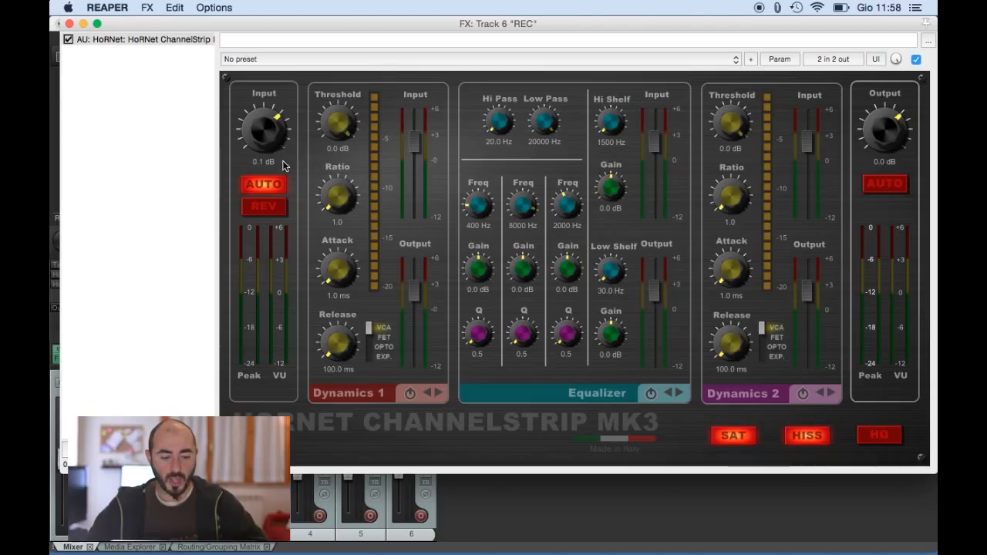
{"action": "left_click", "coordinate": [871, 186]}
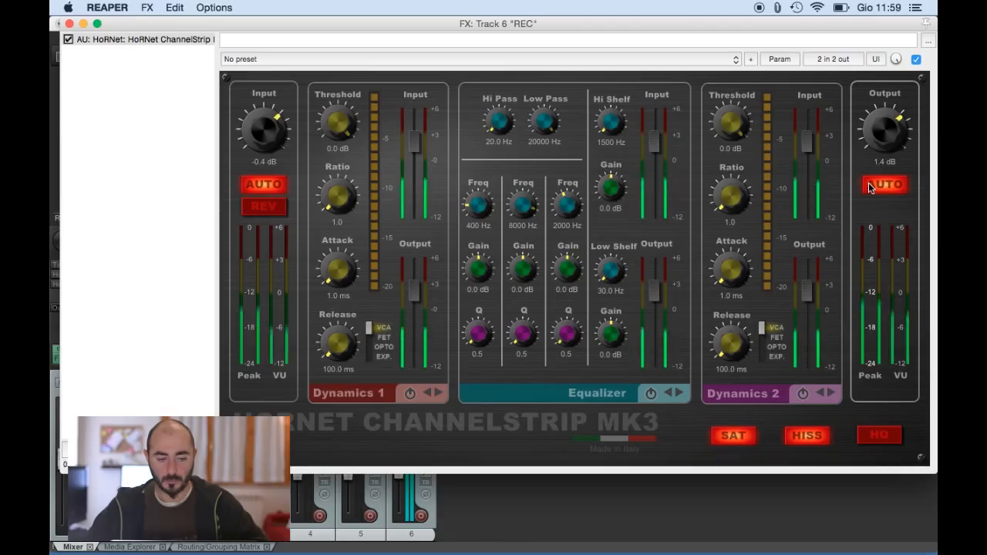
{"action": "left_click", "coordinate": [870, 187]}
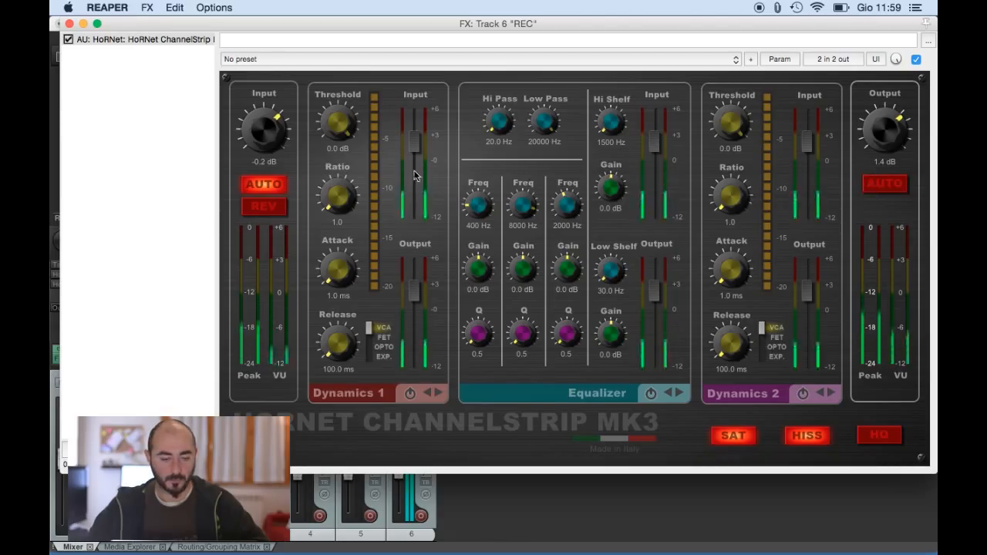
{"action": "left_click", "coordinate": [279, 186]}
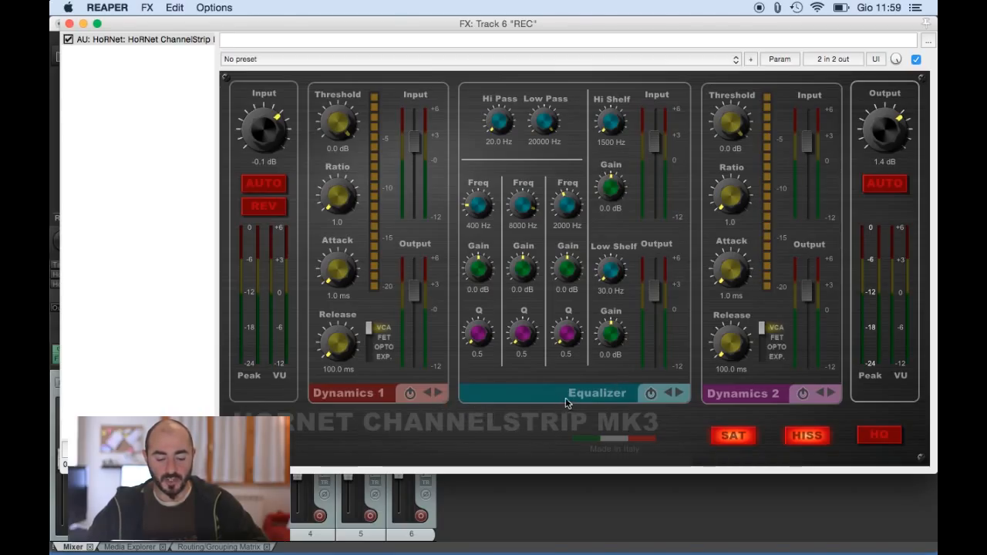
Set the processing order to Eq -> Dyn1 -> Dyn2 and raise the equalizer's high-pass filter to about 43.9 Hz.
{"action": "left_click", "coordinate": [435, 396]}
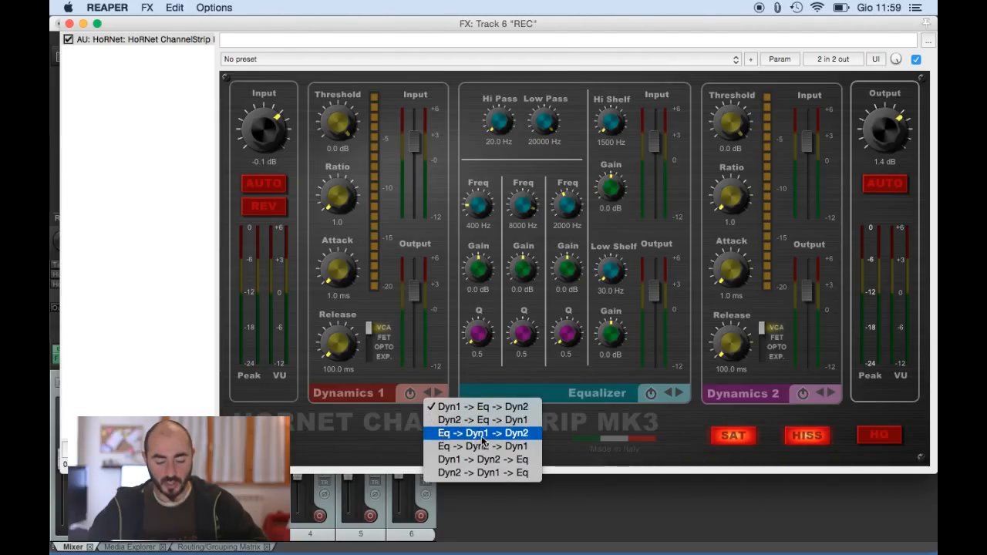
{"action": "left_click", "coordinate": [519, 437]}
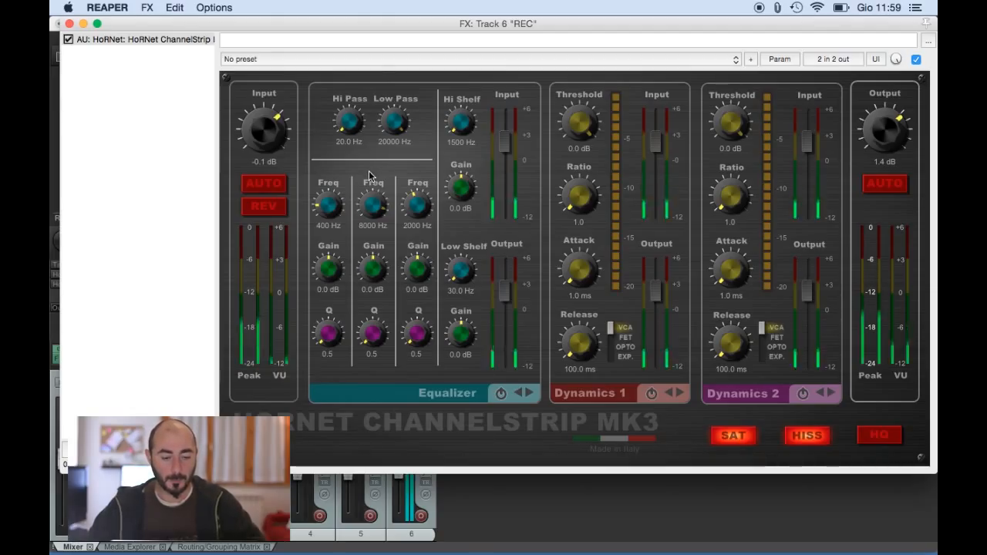
{"action": "left_click_drag", "start_coordinate": [350, 129], "coordinate": [354, 76]}
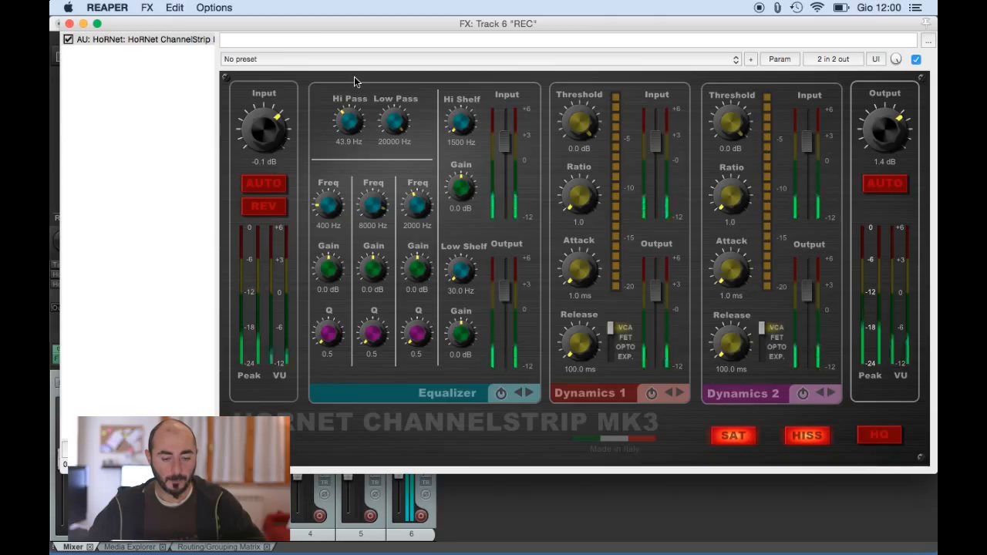
Boost the equalizer's high shelf by about 6.1 dB at 5610 Hz and its low shelf by about 3.6 dB at 151 Hz.
{"action": "left_click_drag", "start_coordinate": [462, 133], "coordinate": [470, 57]}
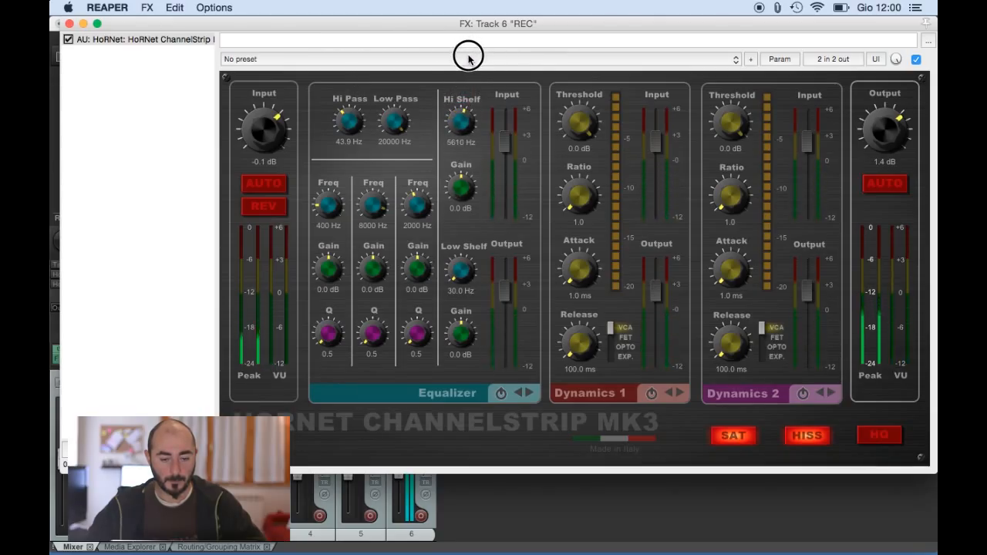
{"action": "left_click_drag", "start_coordinate": [460, 182], "coordinate": [458, 162]}
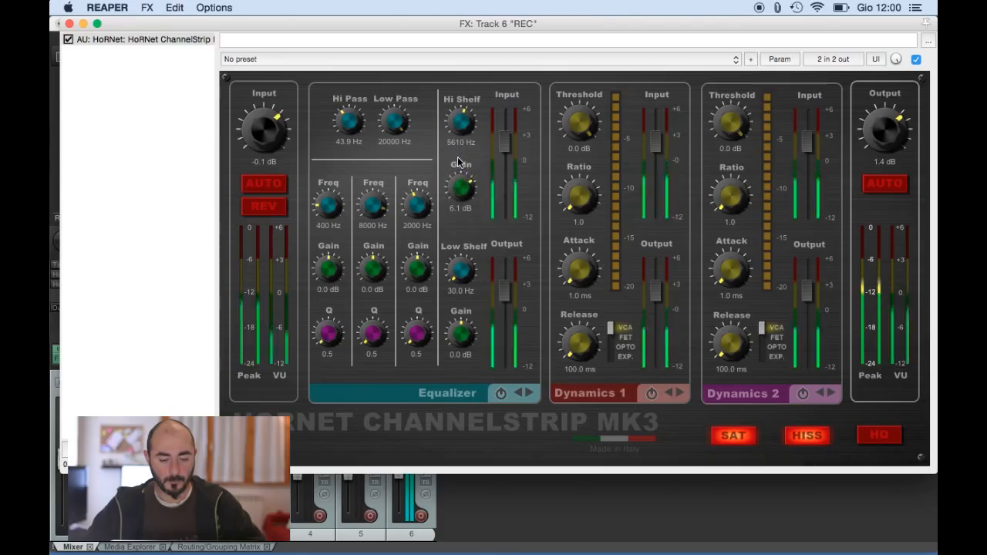
{"action": "left_click_drag", "start_coordinate": [455, 263], "coordinate": [465, 159]}
{"action": "left_click_drag", "start_coordinate": [456, 332], "coordinate": [457, 280]}
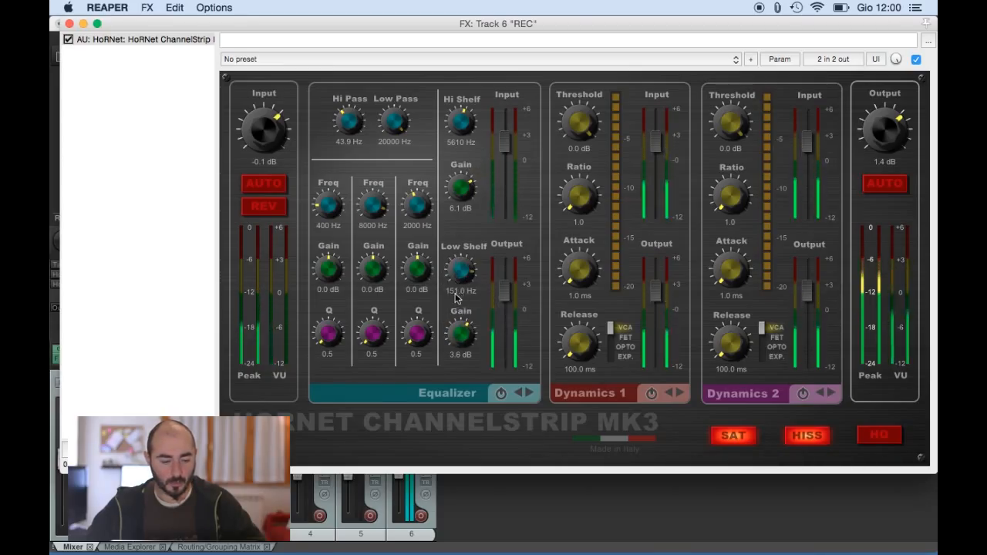
Set the equalizer's first parametric band to a cut of about -2.2 dB at 316 Hz with a Q of 3.5.
{"action": "left_click_drag", "start_coordinate": [327, 266], "coordinate": [331, 206]}
{"action": "left_click_drag", "start_coordinate": [330, 333], "coordinate": [335, 218]}
{"action": "left_click_drag", "start_coordinate": [328, 267], "coordinate": [325, 375]}
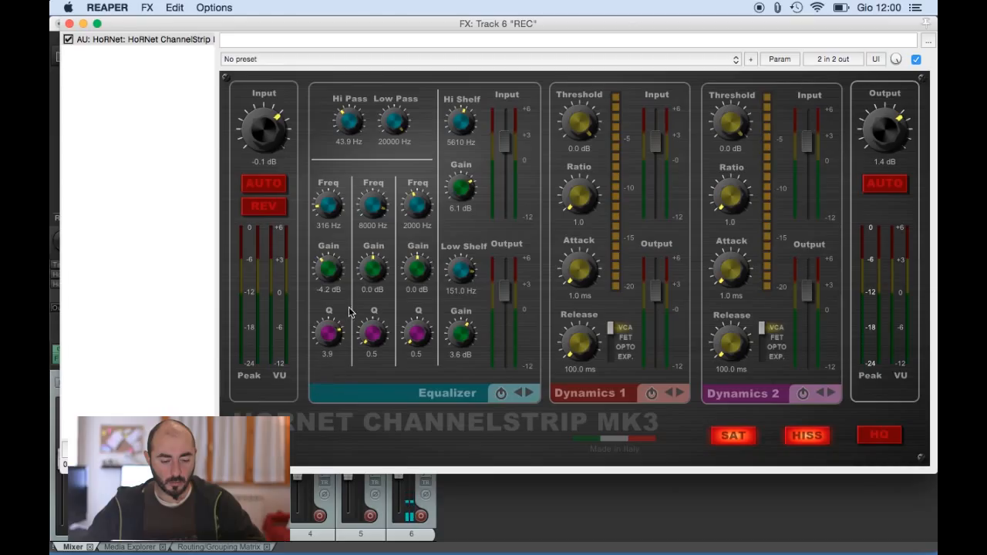
{"action": "left_click_drag", "start_coordinate": [325, 330], "coordinate": [326, 329]}
{"action": "left_click_drag", "start_coordinate": [325, 267], "coordinate": [325, 265]}
{"action": "left_click_drag", "start_coordinate": [327, 332], "coordinate": [326, 353]}
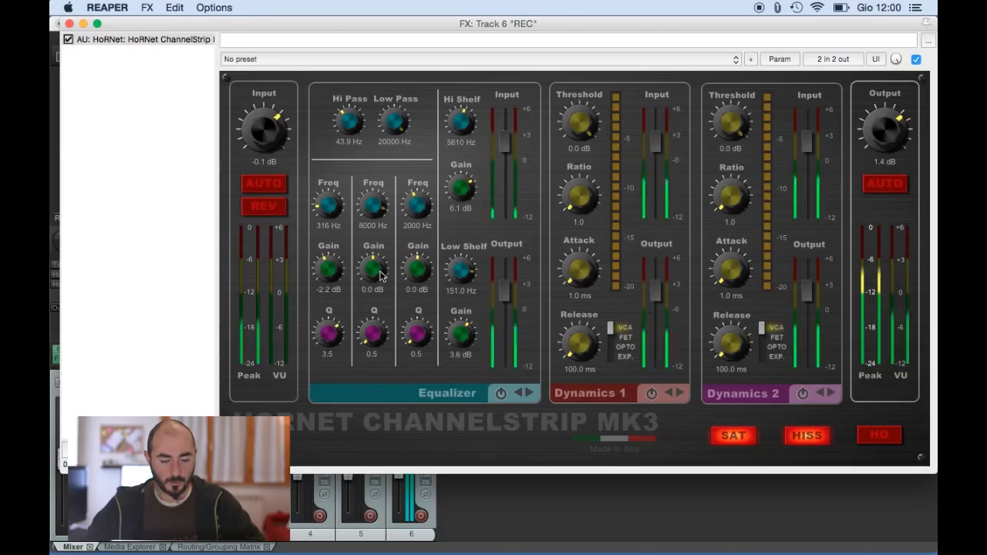
Set the equalizer's second parametric band to a cut of about -3.6 dB at 1326 Hz with a Q of 3.8.
{"action": "left_click_drag", "start_coordinate": [371, 270], "coordinate": [374, 215]}
{"action": "left_click_drag", "start_coordinate": [374, 333], "coordinate": [375, 172]}
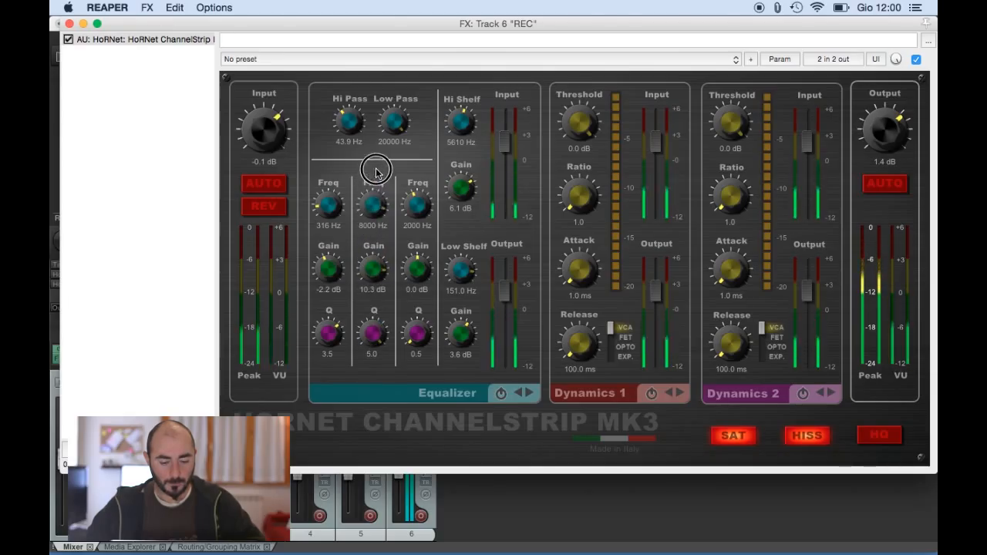
{"action": "left_click_drag", "start_coordinate": [376, 212], "coordinate": [366, 373]}
{"action": "left_click", "coordinate": [373, 277]}
{"action": "left_click_drag", "start_coordinate": [373, 276], "coordinate": [372, 267]}
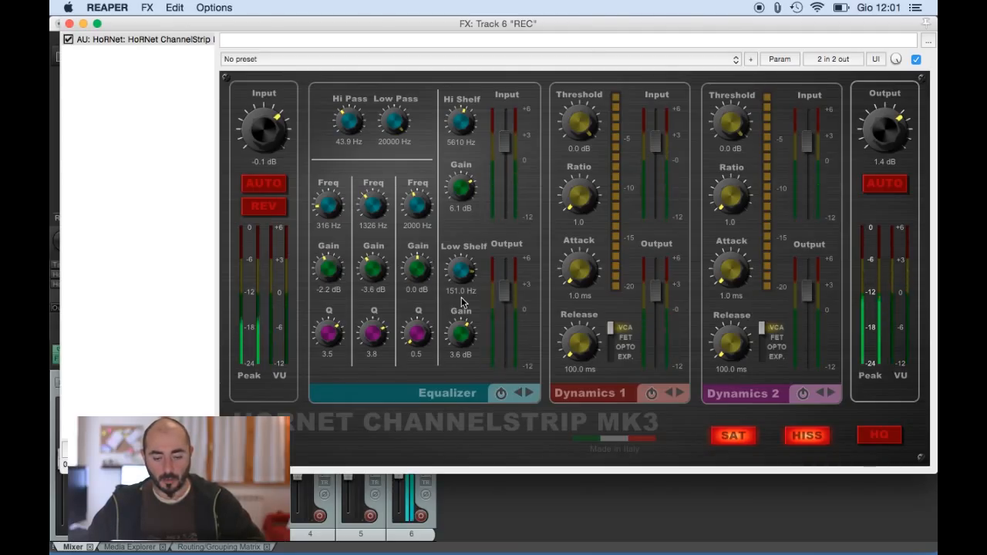
Switch Dynamics 1 to FET mode with an attack of 0.30 ms, a ratio of 4.2 and a threshold of about -30.3 dB.
{"action": "left_click", "coordinate": [613, 345]}
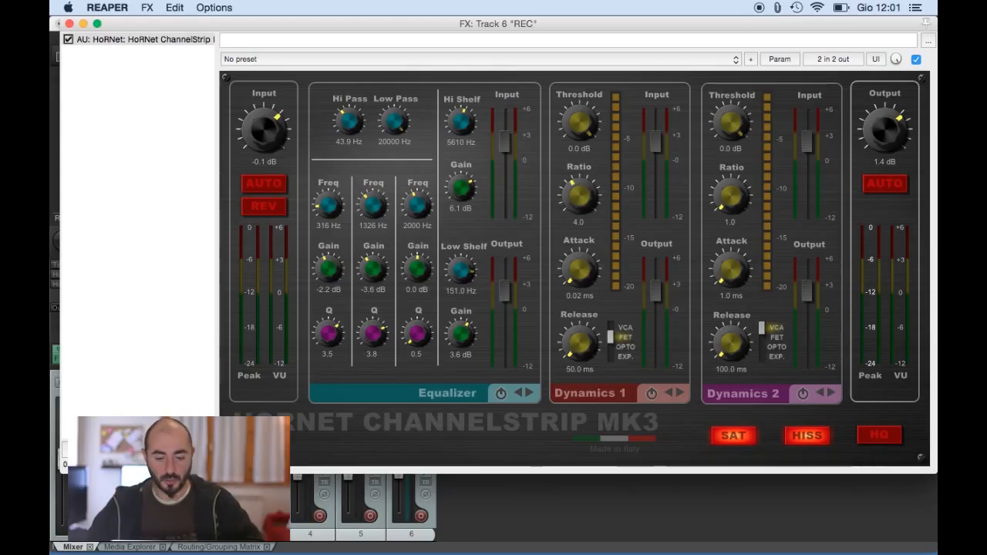
{"action": "left_click_drag", "start_coordinate": [579, 278], "coordinate": [587, 213]}
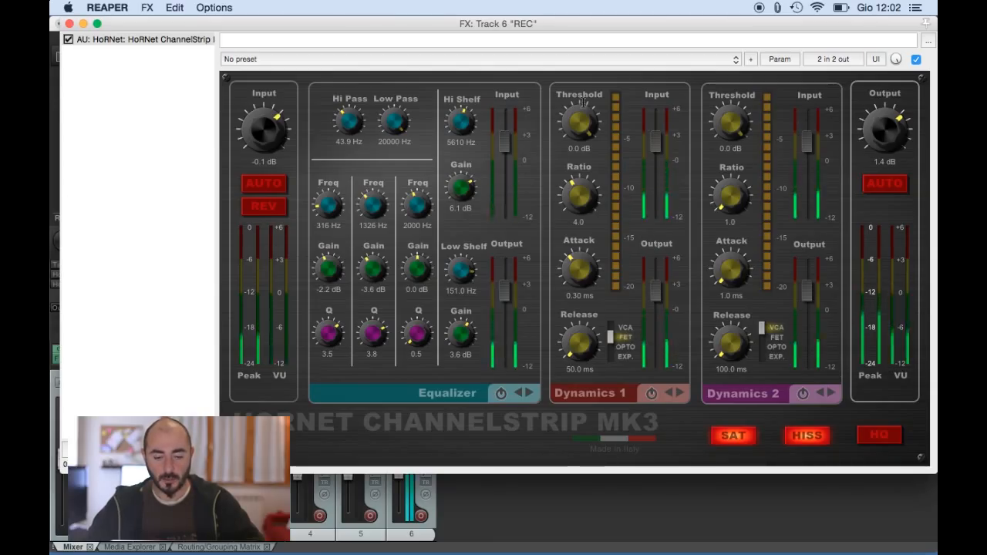
{"action": "left_click_drag", "start_coordinate": [579, 140], "coordinate": [571, 180]}
{"action": "left_click_drag", "start_coordinate": [578, 132], "coordinate": [579, 127]}
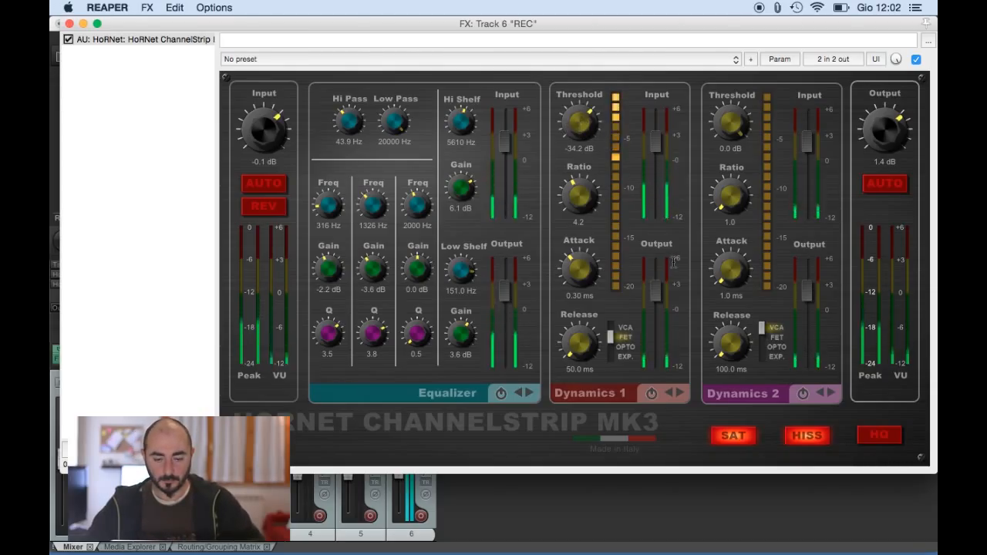
{"action": "left_click_drag", "start_coordinate": [579, 121], "coordinate": [579, 116]}
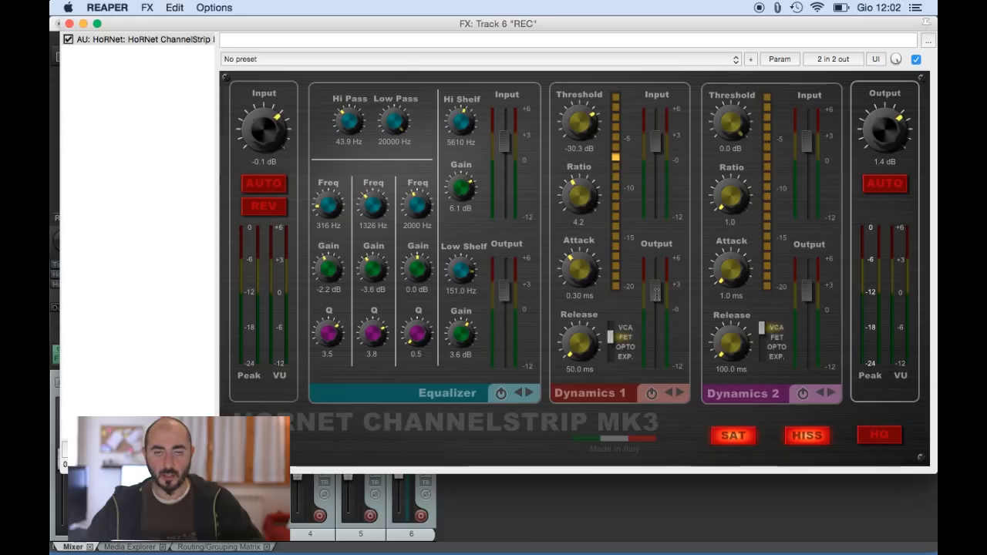
Raise the Dynamics 1 output level slightly to make up for the compression.
{"action": "left_click", "coordinate": [656, 294]}
{"action": "left_click_drag", "start_coordinate": [657, 293], "coordinate": [659, 286]}
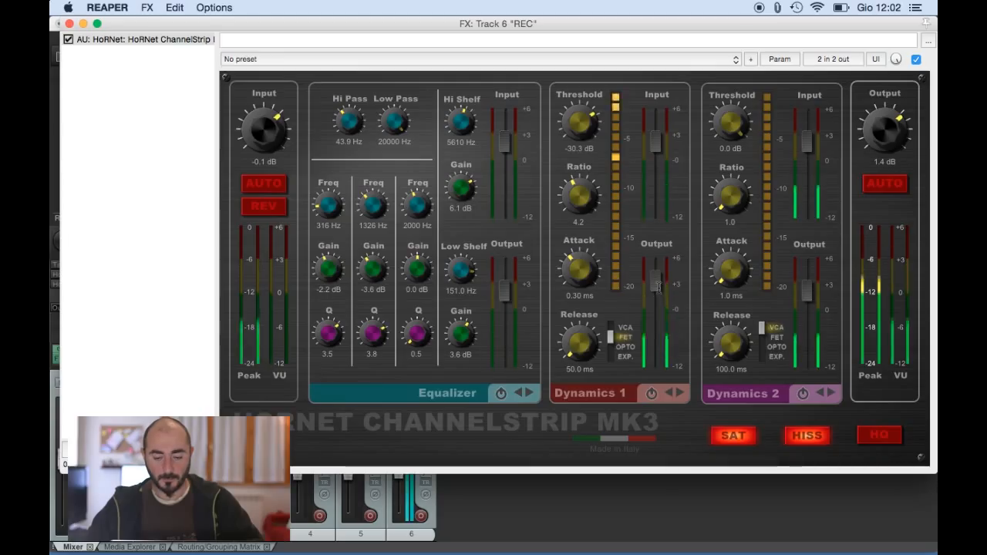
{"action": "left_click", "coordinate": [658, 287]}
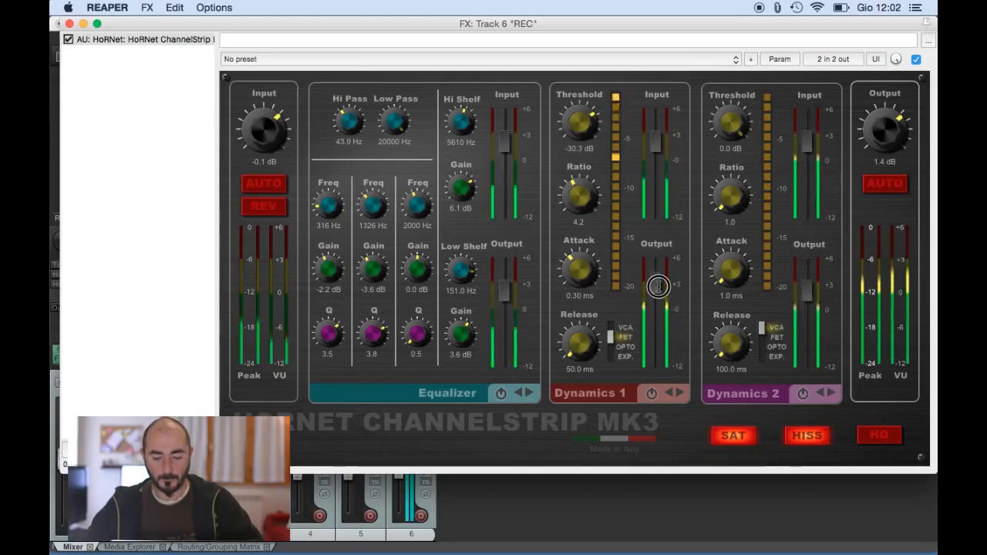
{"action": "left_click_drag", "start_coordinate": [659, 288], "coordinate": [659, 287]}
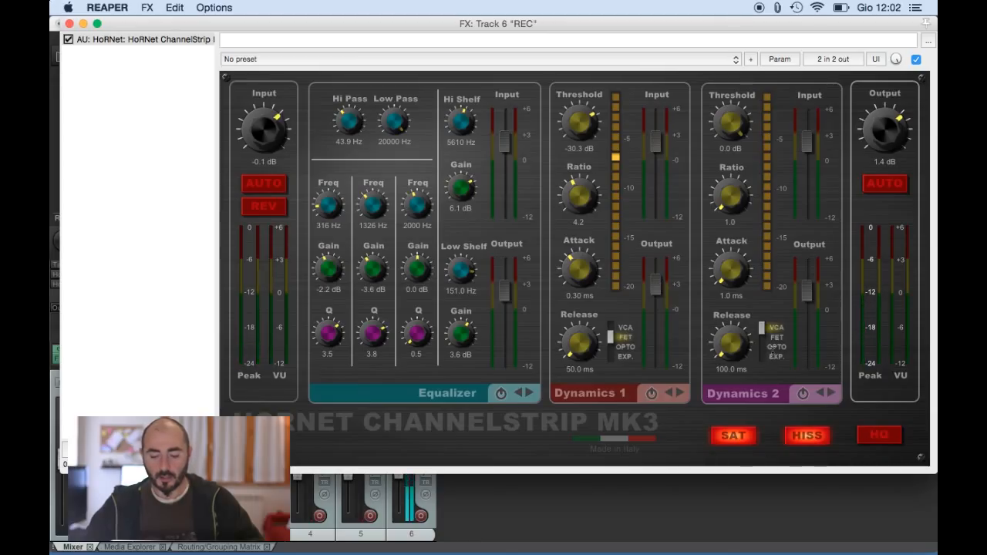
Switch Dynamics 2 to OPTO mode, set its threshold to about -20.0 dB and raise its output level slightly.
{"action": "left_click", "coordinate": [763, 349]}
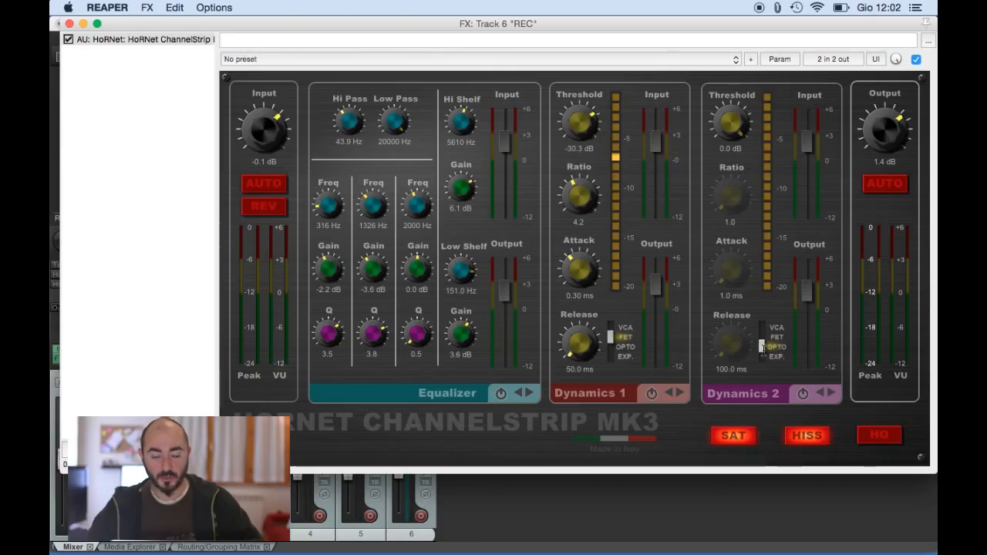
{"action": "mouse_move", "coordinate": [733, 119]}
{"action": "left_mouse_down"}
{"action": "mouse_move", "coordinate": [732, 159]}
{"action": "mouse_move", "coordinate": [730, 129]}
{"action": "left_mouse_up"}
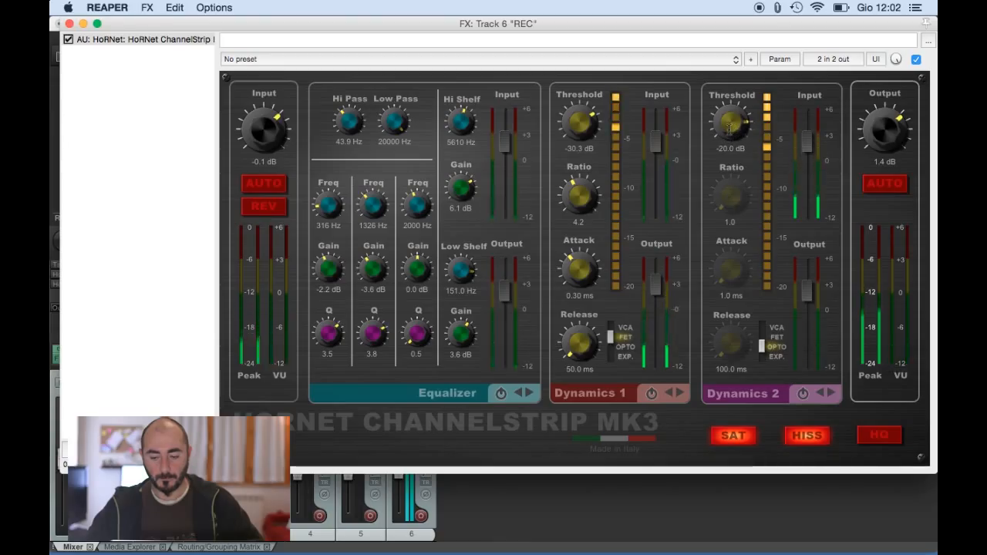
{"action": "left_click_drag", "start_coordinate": [803, 291], "coordinate": [804, 291]}
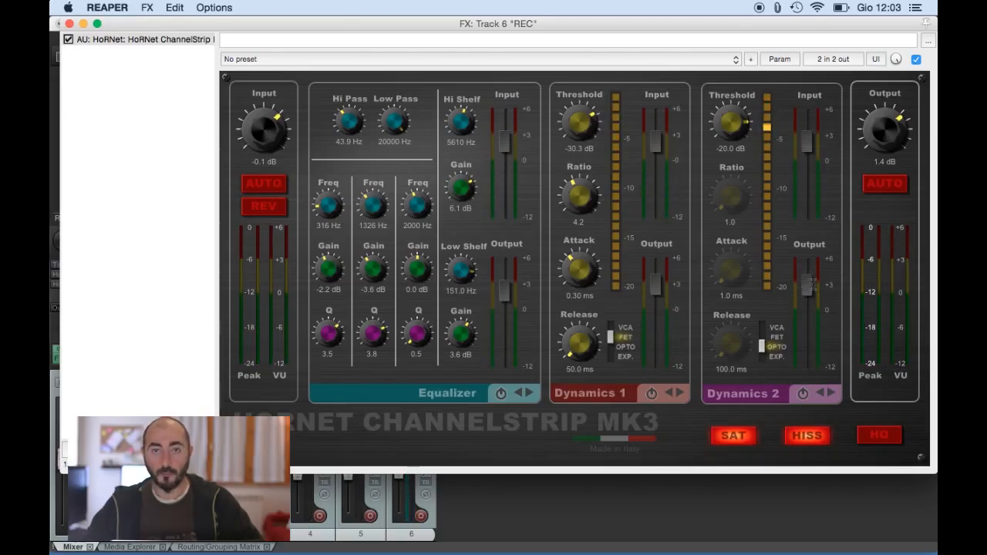
Auto-adjust the final output gain to about -2.0 dB, switch the auto mode off and enable HQ processing.
{"action": "left_click", "coordinate": [891, 185]}
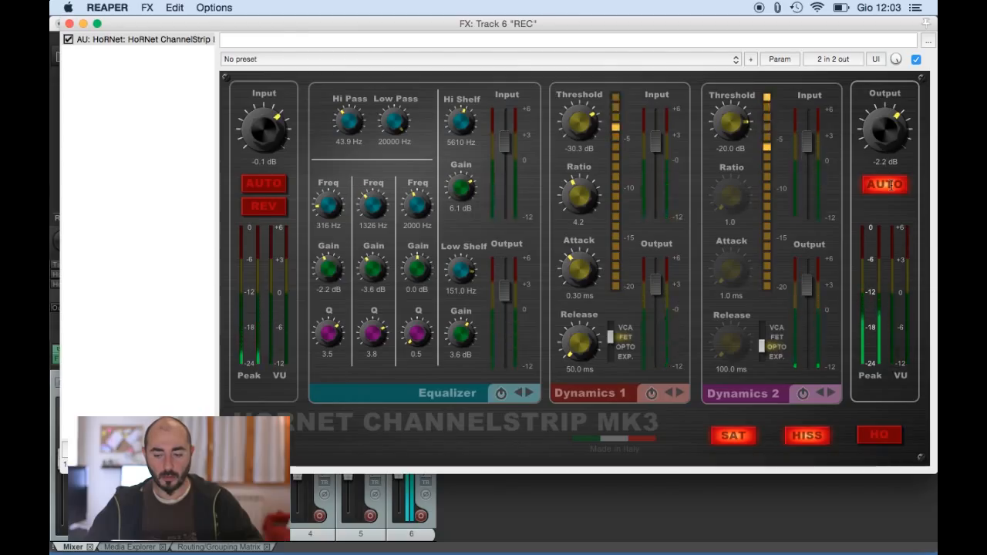
{"action": "left_click", "coordinate": [888, 184]}
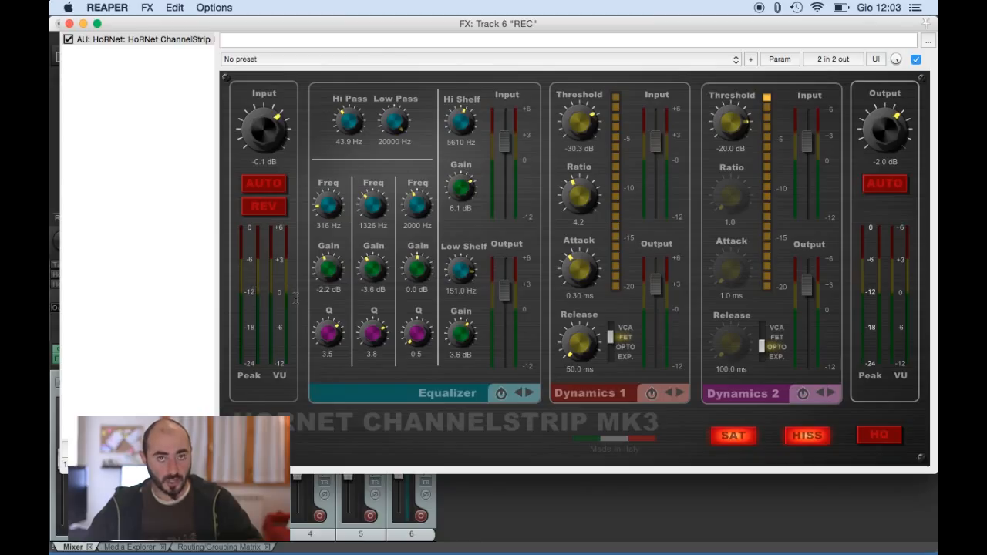
{"action": "left_click", "coordinate": [880, 437]}
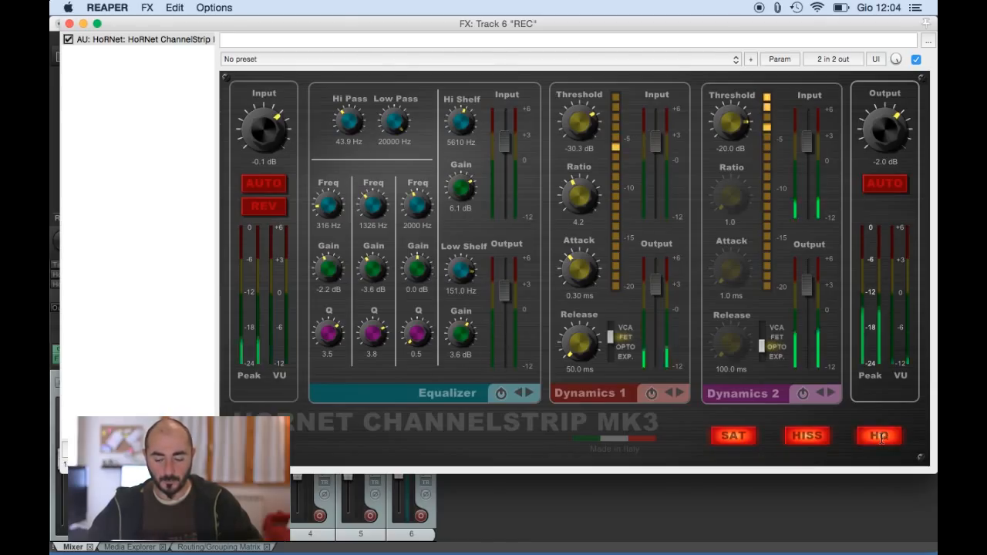